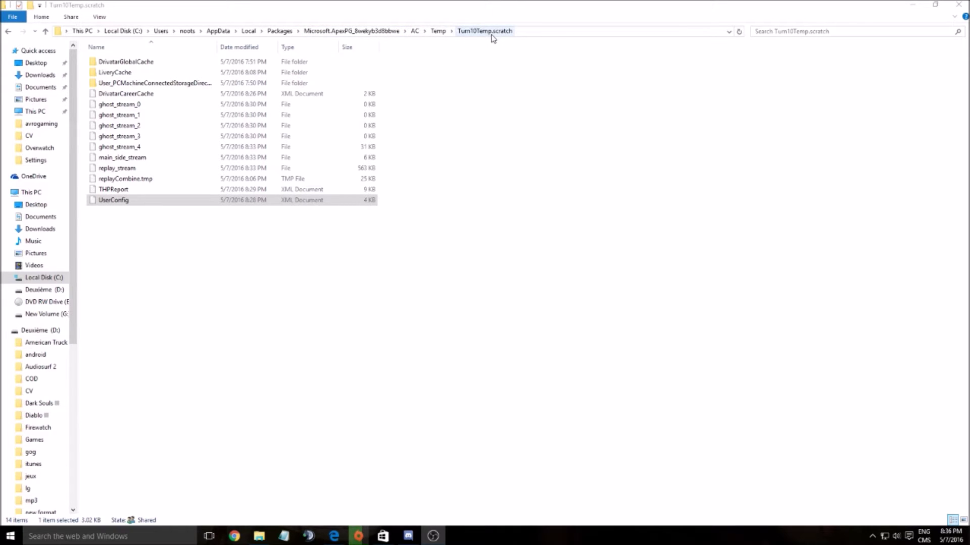
Open the UserConfig file in Notepad from its right-click Open with menu.
{"action": "left_click", "coordinate": [560, 183]}
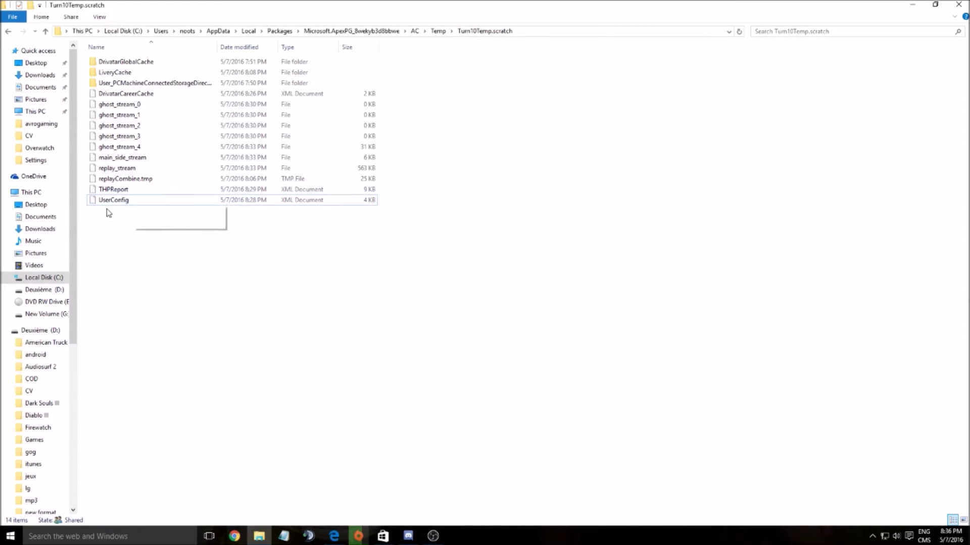
{"action": "left_click", "coordinate": [123, 202]}
{"action": "right_click", "coordinate": [129, 202]}
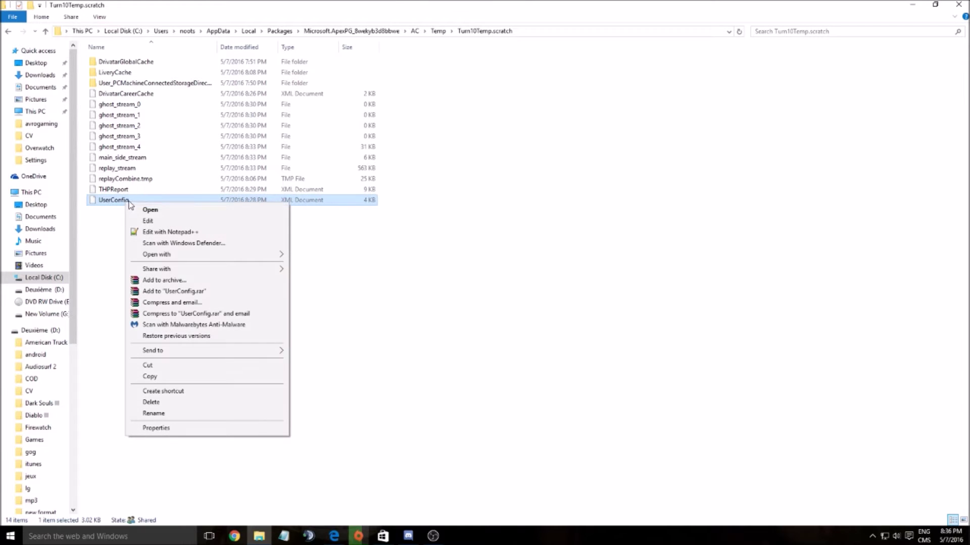
{"action": "mouse_move", "coordinate": [278, 257]}
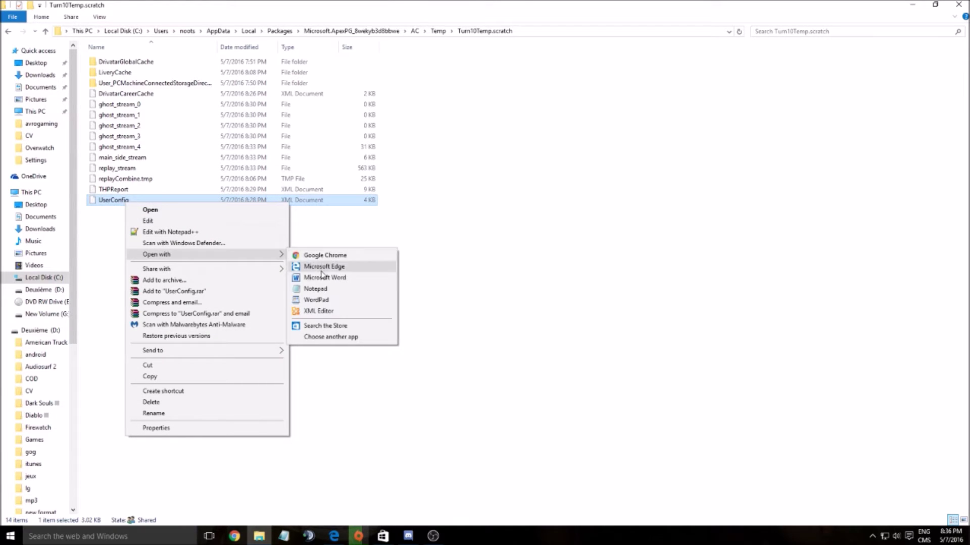
{"action": "left_click", "coordinate": [323, 289]}
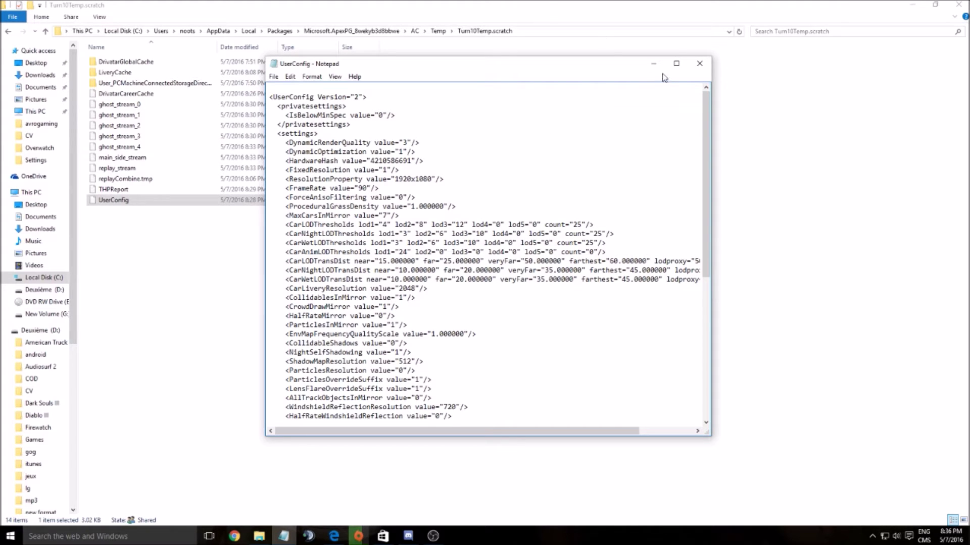
{"action": "left_click", "coordinate": [676, 63]}
Scroll down and highlight the option lines of the selections block.
{"action": "scroll", "coordinate": [393, 258], "scroll_direction": "down", "scroll_amount": 4}
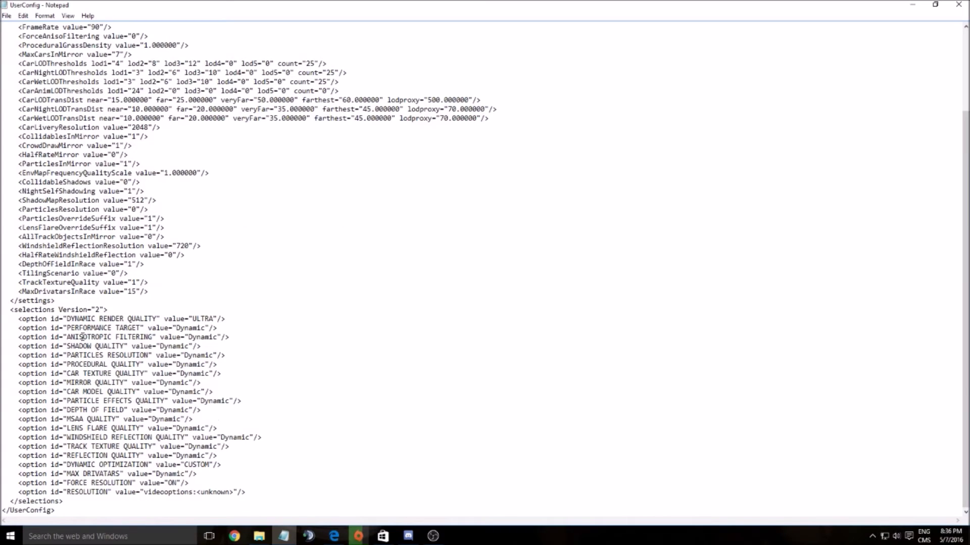
{"action": "left_click_drag", "start_coordinate": [10, 309], "coordinate": [301, 493]}
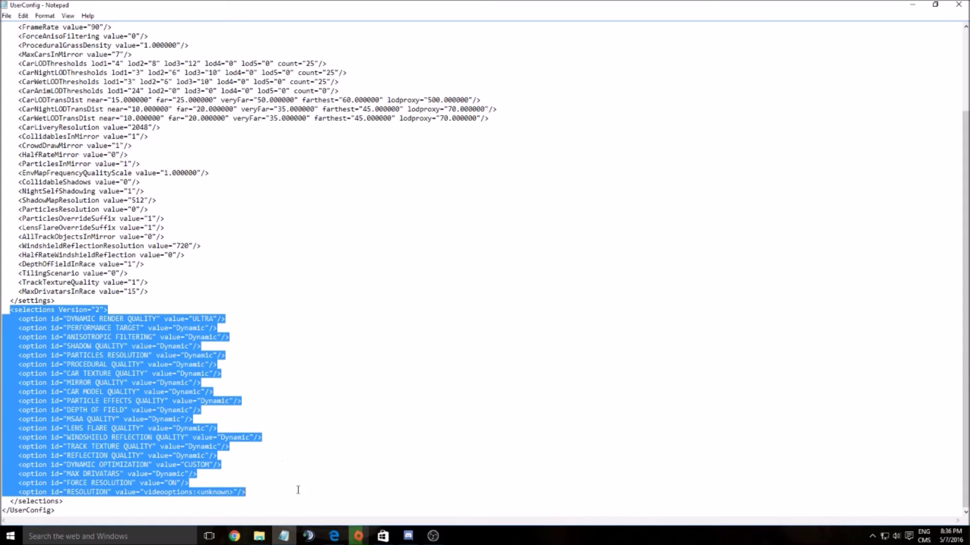
{"action": "left_click", "coordinate": [268, 349]}
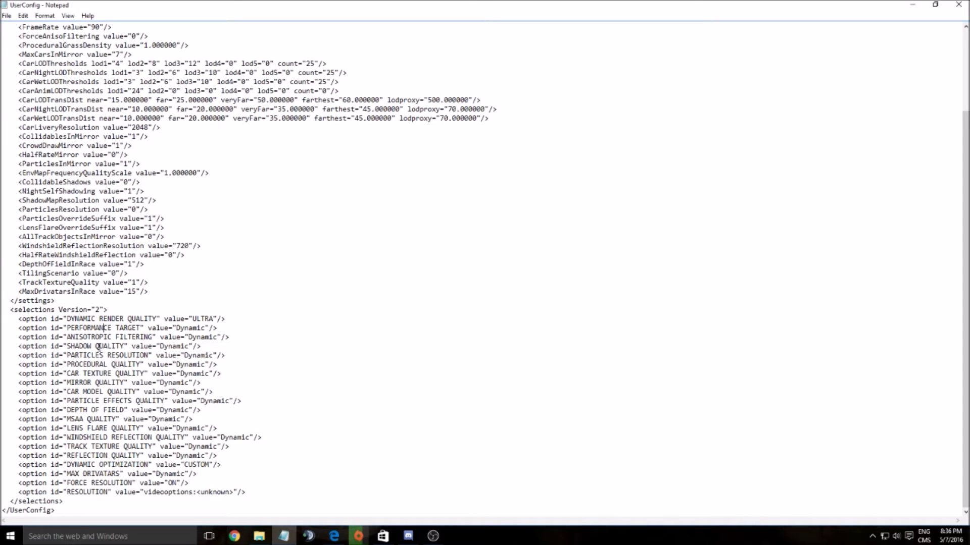
Select PERFORMANCE TARGET's Dynamic value, then highlight PROCEDURAL QUALITY through DYNAMIC OPTIMIZATION.
{"action": "left_click", "coordinate": [202, 327]}
{"action": "key", "text": "Right"}
{"action": "key", "text": "shift+Left"}
{"action": "key", "text": "shift+Left"}
{"action": "key", "text": "shift+Left"}
{"action": "key", "text": "shift+Left"}
{"action": "key", "text": "shift+Left"}
{"action": "key", "text": "shift+Left"}
{"action": "key", "text": "shift+Left"}
{"action": "left_click", "coordinate": [298, 346]}
{"action": "left_click_drag", "start_coordinate": [5, 364], "coordinate": [275, 464]}
{"action": "left_click", "coordinate": [79, 347]}
{"action": "mouse_move", "coordinate": [69, 347]}
{"action": "left_mouse_down"}
{"action": "mouse_move", "coordinate": [124, 347]}
{"action": "mouse_move", "coordinate": [75, 347]}
{"action": "left_mouse_up"}
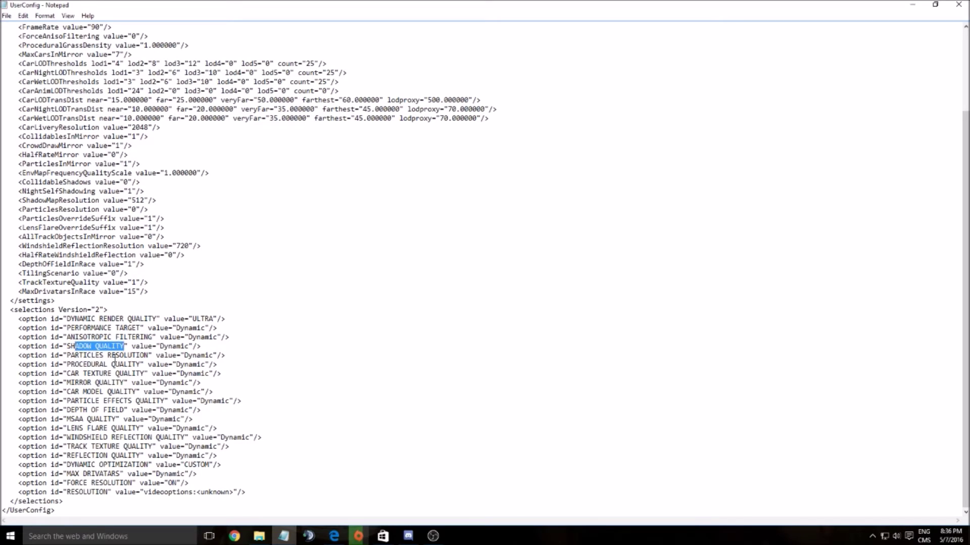
{"action": "left_click", "coordinate": [130, 359]}
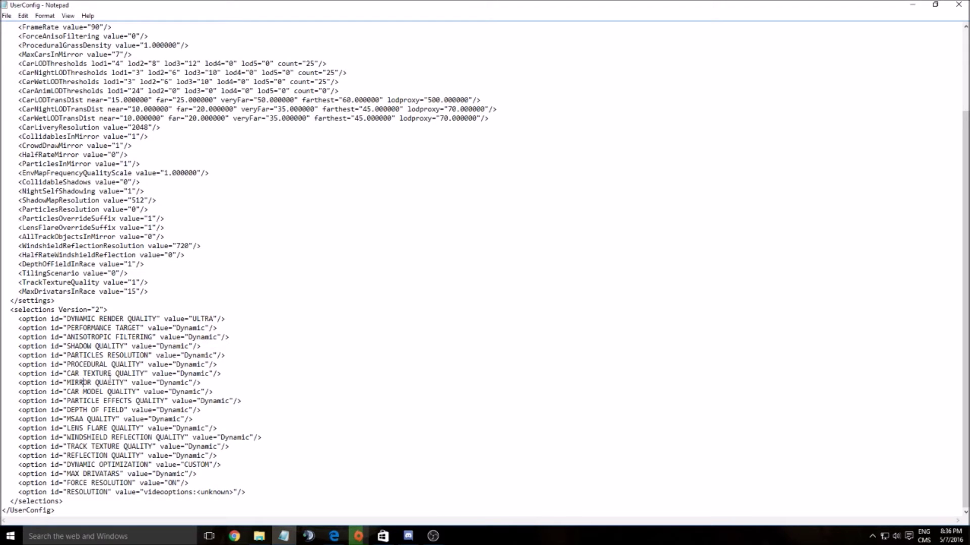
{"action": "left_click", "coordinate": [90, 411]}
{"action": "left_click", "coordinate": [149, 465]}
{"action": "left_click_drag", "start_coordinate": [67, 456], "coordinate": [141, 456]}
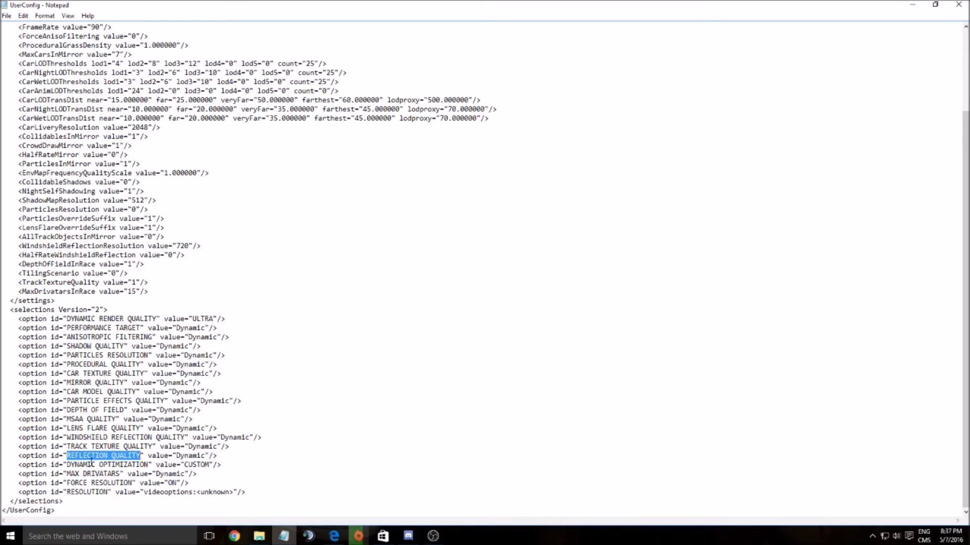
{"action": "left_click", "coordinate": [139, 477]}
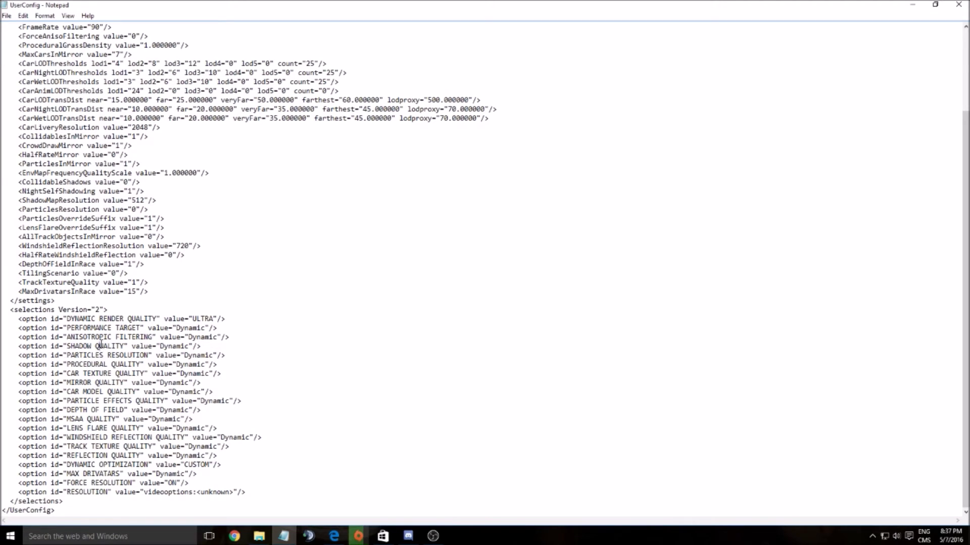
Highlight PARTICLES RESOLUTION and REFLECTION QUALITY, then highlight the FrameRate line at the top.
{"action": "left_click_drag", "start_coordinate": [78, 356], "coordinate": [141, 355]}
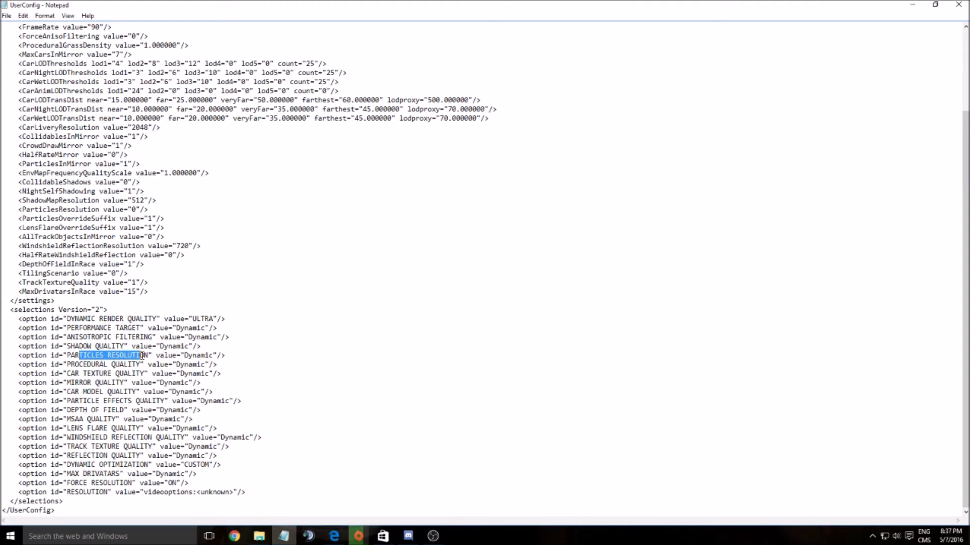
{"action": "left_click", "coordinate": [76, 383]}
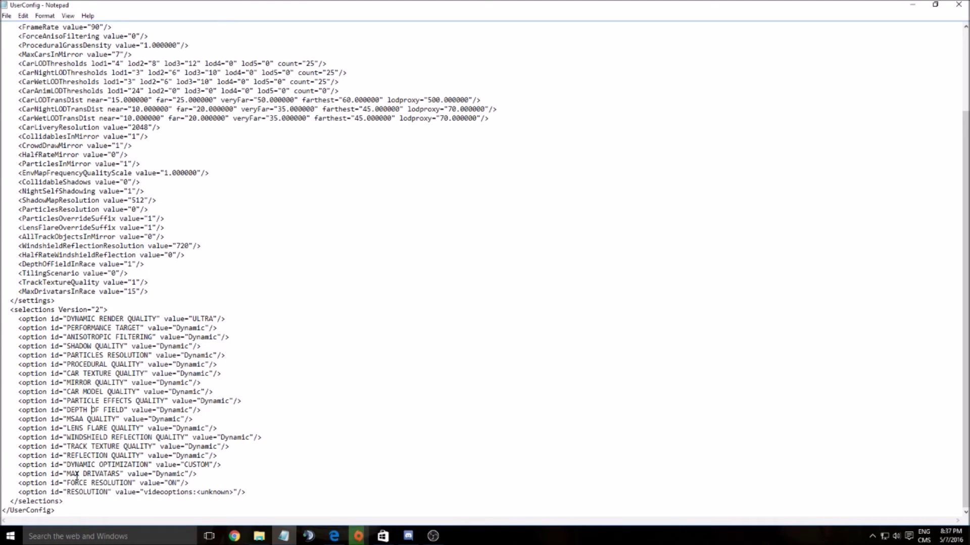
{"action": "left_click_drag", "start_coordinate": [75, 456], "coordinate": [140, 456]}
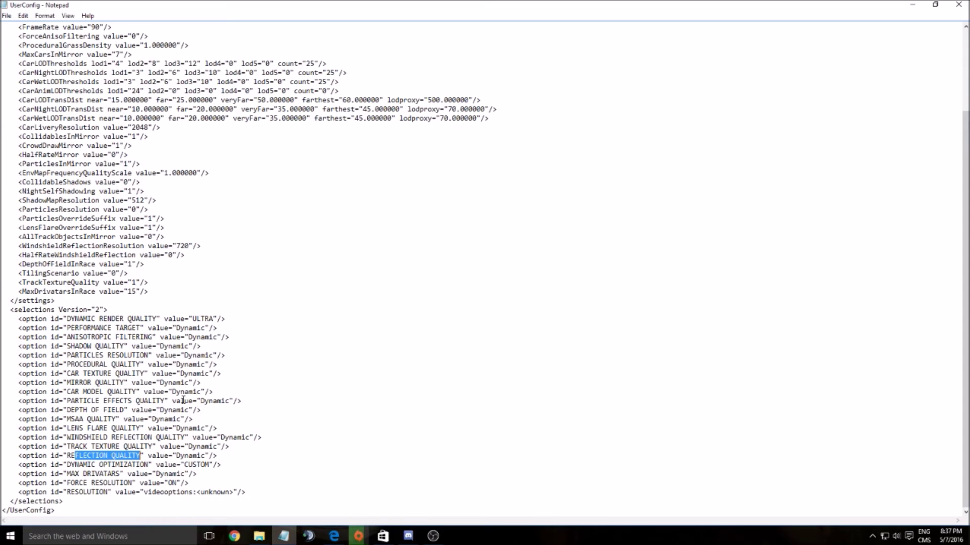
{"action": "left_click", "coordinate": [177, 263]}
{"action": "scroll", "coordinate": [200, 260], "scroll_direction": "up", "scroll_amount": 4}
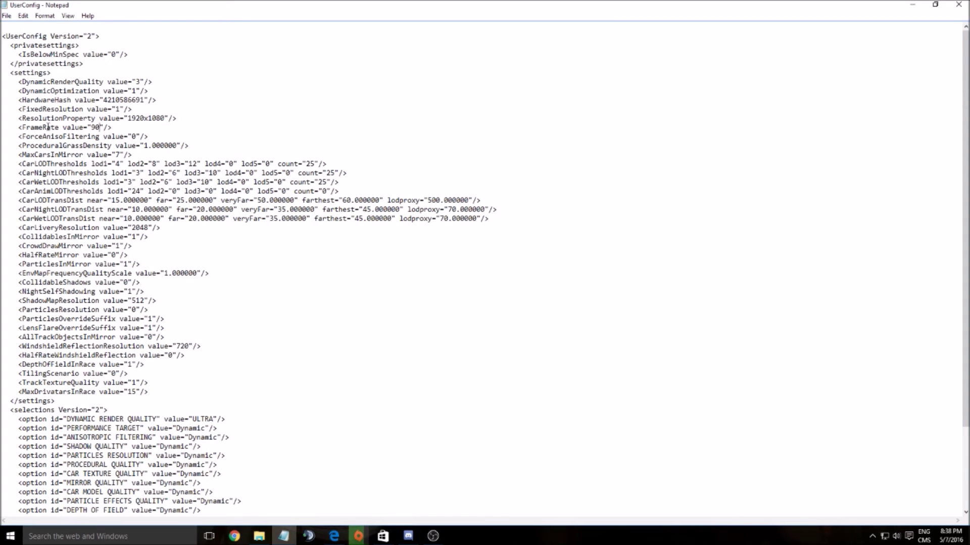
{"action": "left_click_drag", "start_coordinate": [21, 127], "coordinate": [107, 127]}
{"action": "left_click", "coordinate": [122, 130]}
{"action": "key", "text": "ctrl+shift+Left"}
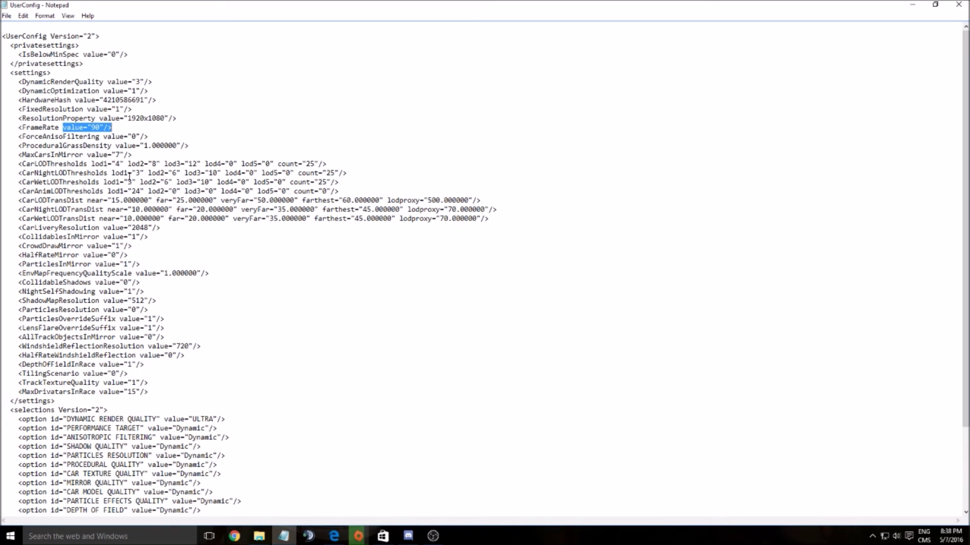
{"action": "left_click", "coordinate": [208, 310]}
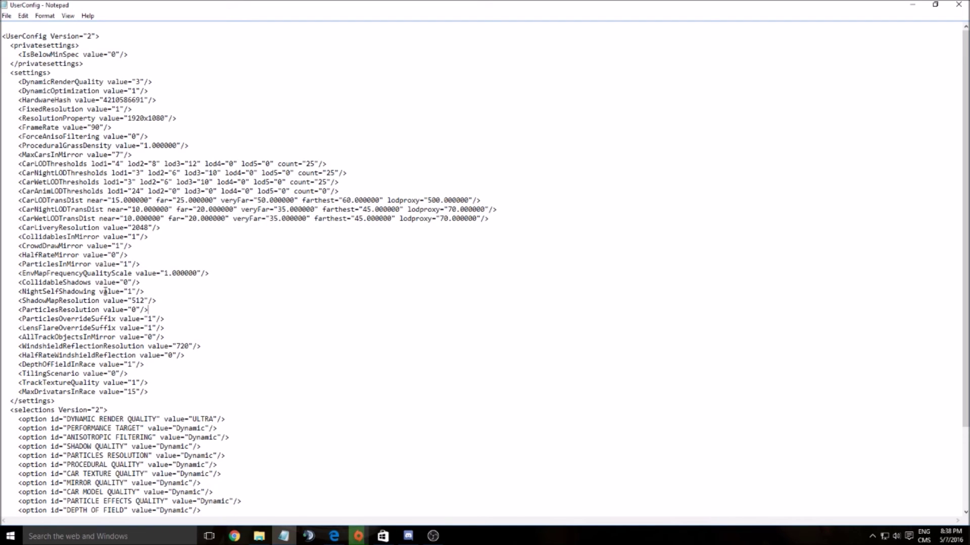
{"action": "left_click", "coordinate": [125, 264]}
{"action": "left_click", "coordinate": [130, 293]}
{"action": "left_click", "coordinate": [152, 320]}
{"action": "left_click", "coordinate": [226, 281]}
{"action": "scroll", "coordinate": [285, 281], "scroll_direction": "down", "scroll_amount": 4}
{"action": "scroll", "coordinate": [285, 281], "scroll_direction": "up", "scroll_amount": 4}
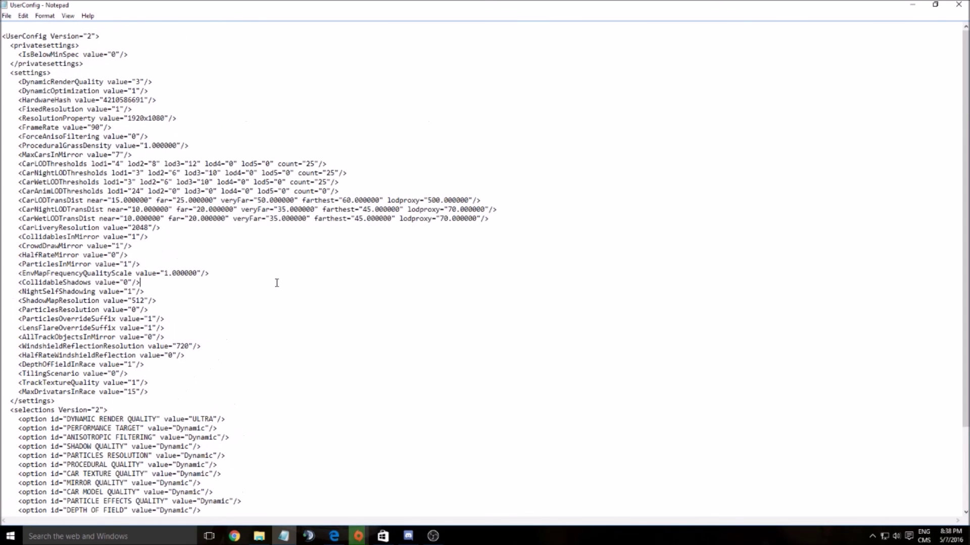